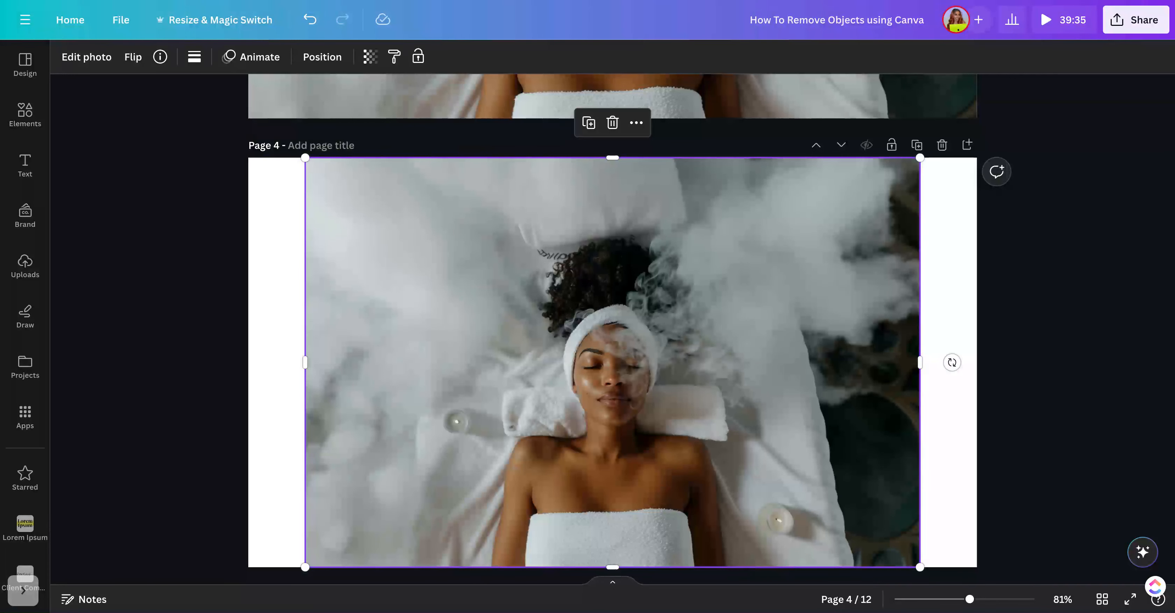
- Examine the smoky spa photo on page 4 against the version on page 3
scroll(613, 363, down, 1)
scroll(613, 363, up, 3)
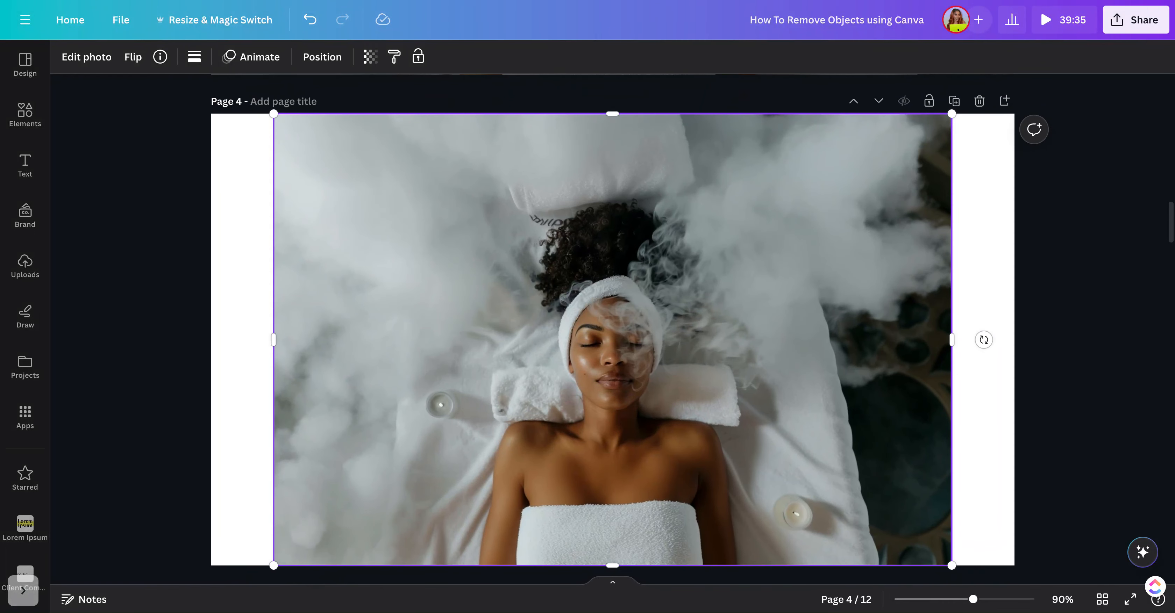
scroll(613, 340, down, 1)
scroll(613, 339, down, 1)
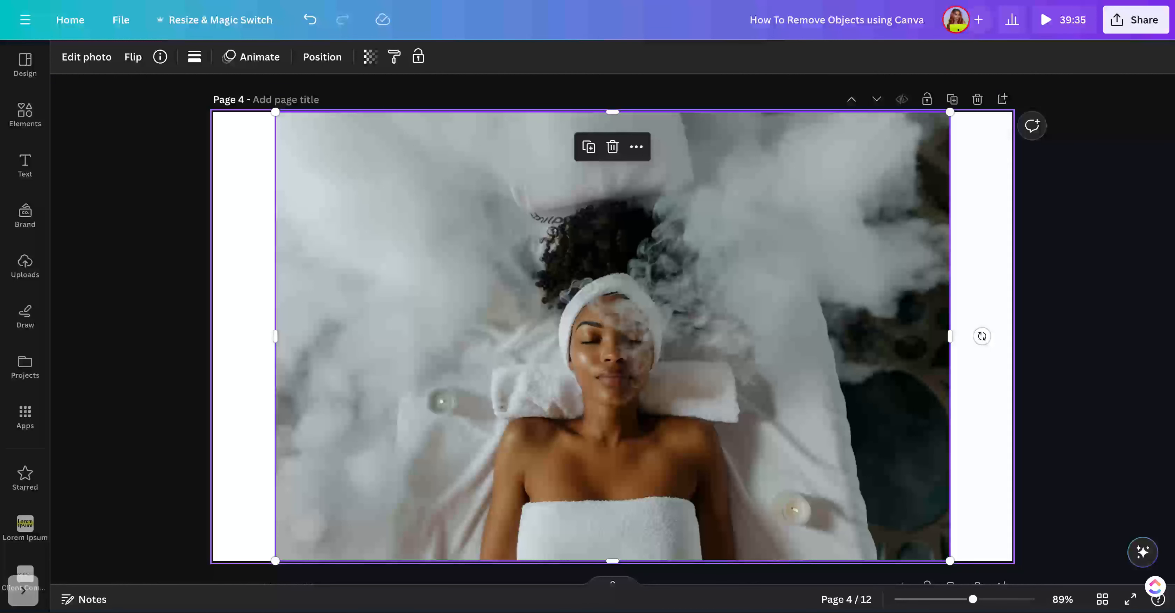
key(Escape)
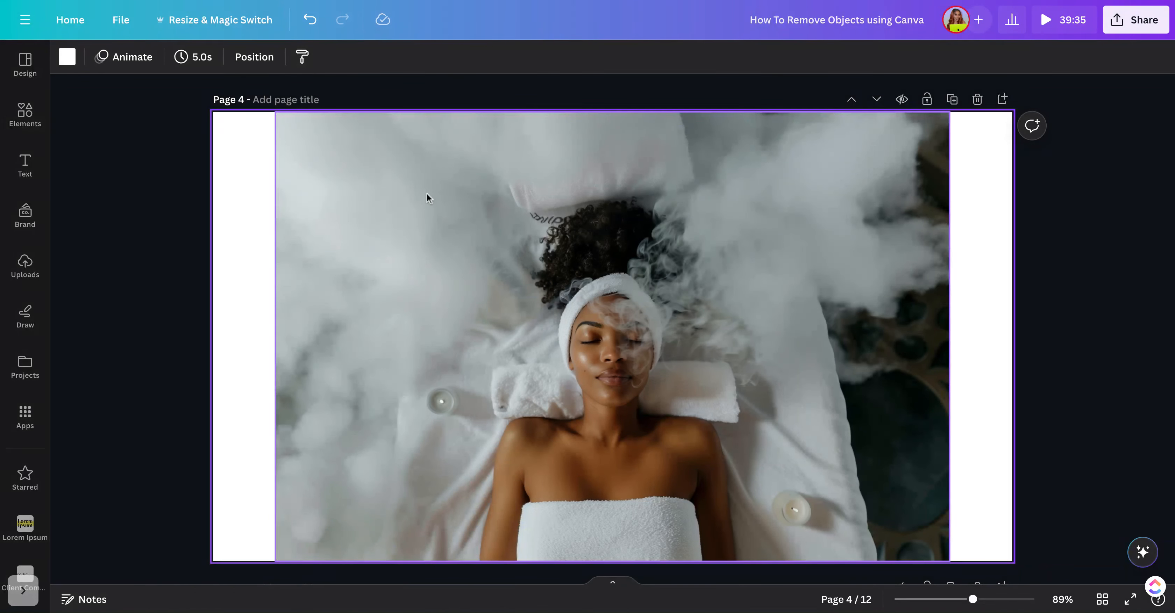
scroll(620, 181, up, 1)
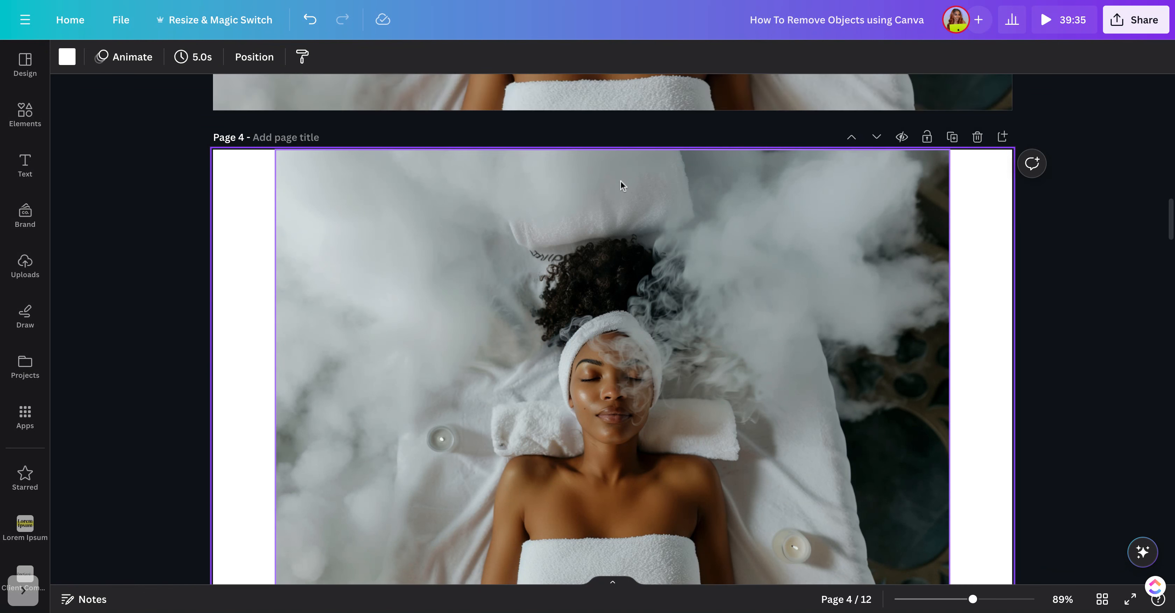
scroll(620, 181, up, 5)
scroll(621, 181, up, 4)
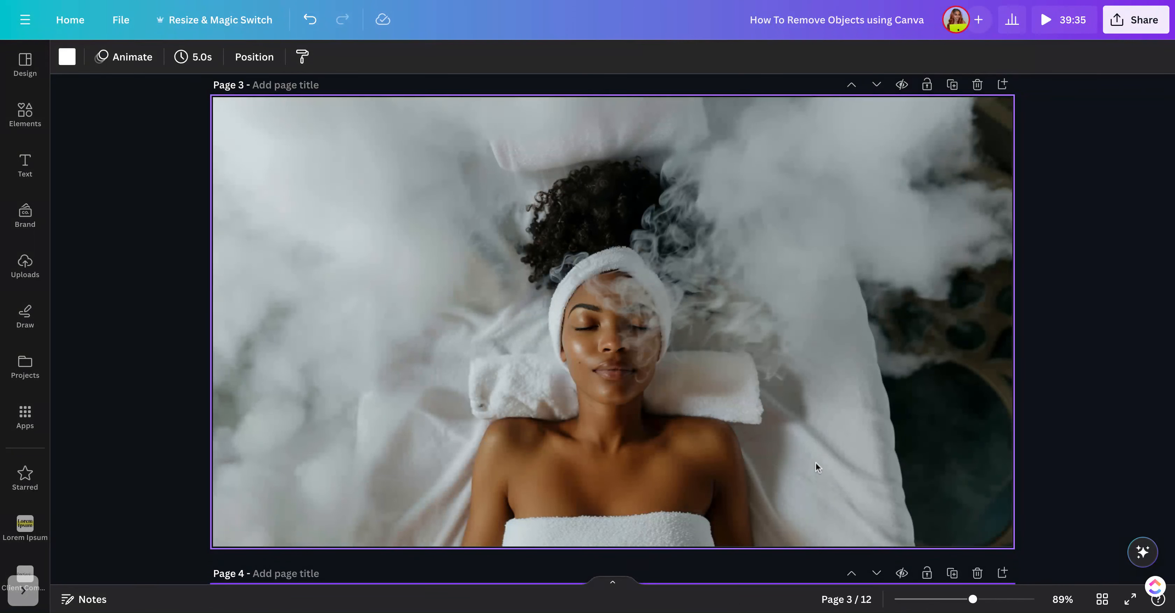
scroll(844, 467, down, 10)
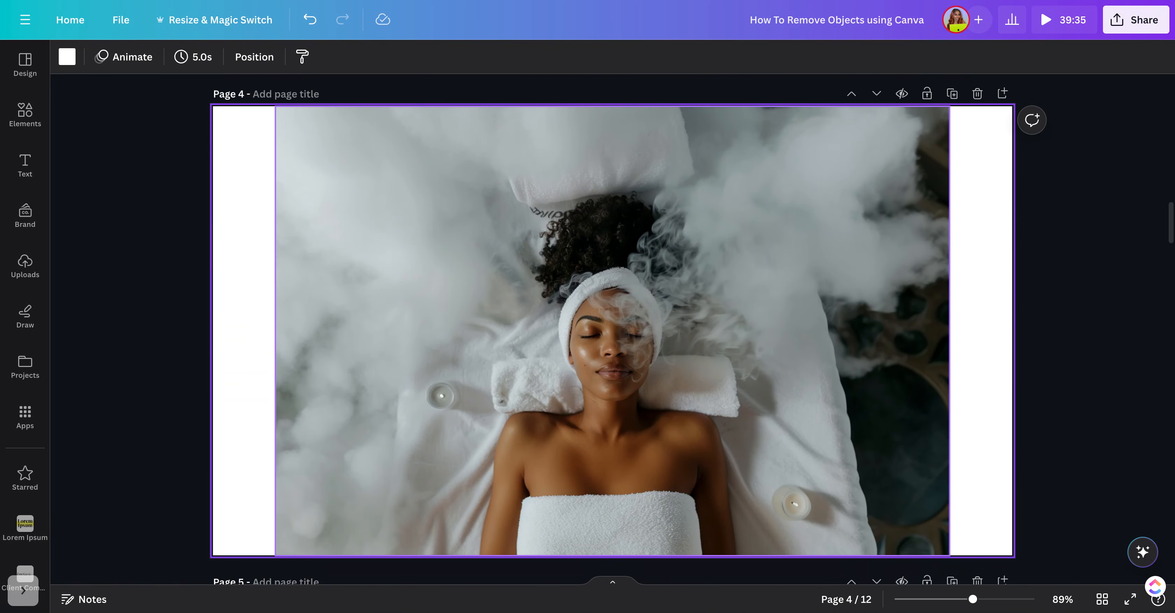
- Open the page 4 photo in Magic Eraser and dismiss the brushing hint
click(345, 215)
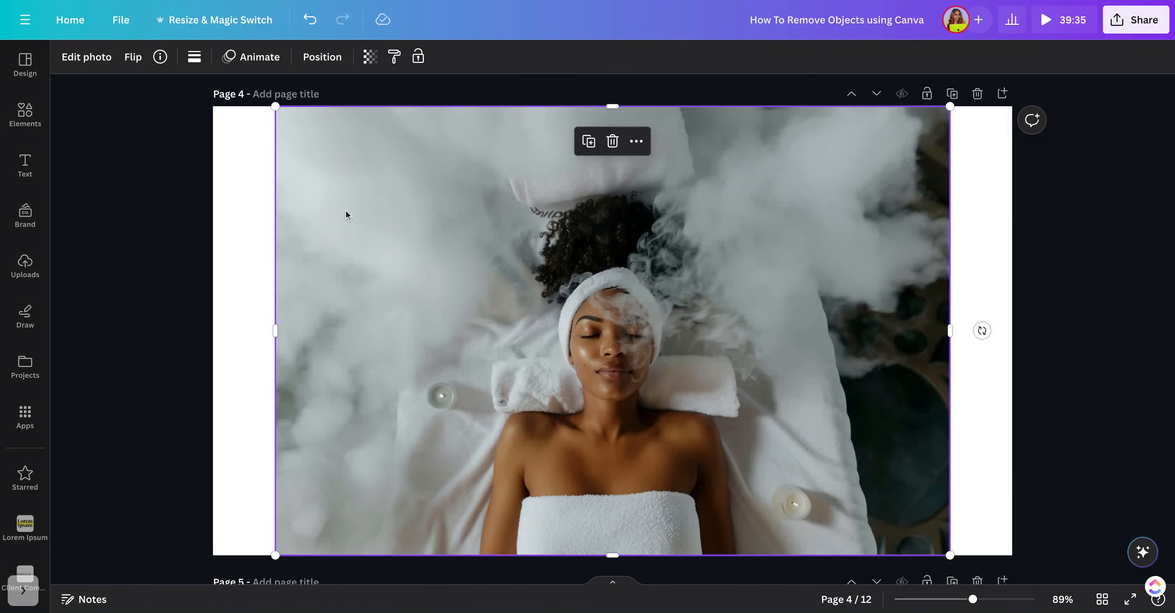
click(87, 58)
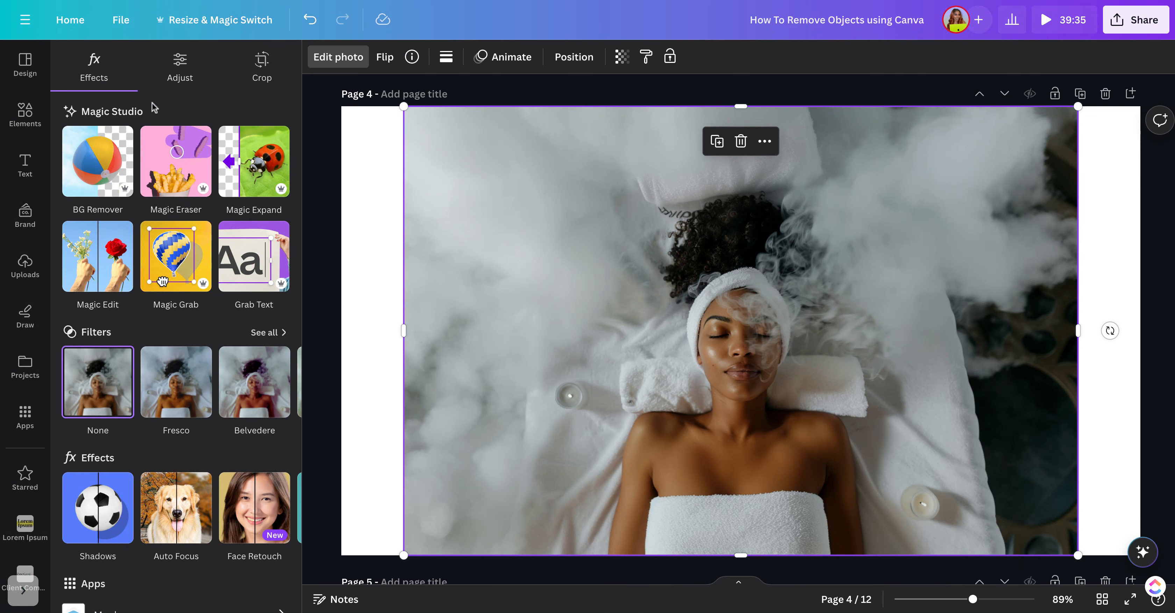
click(177, 152)
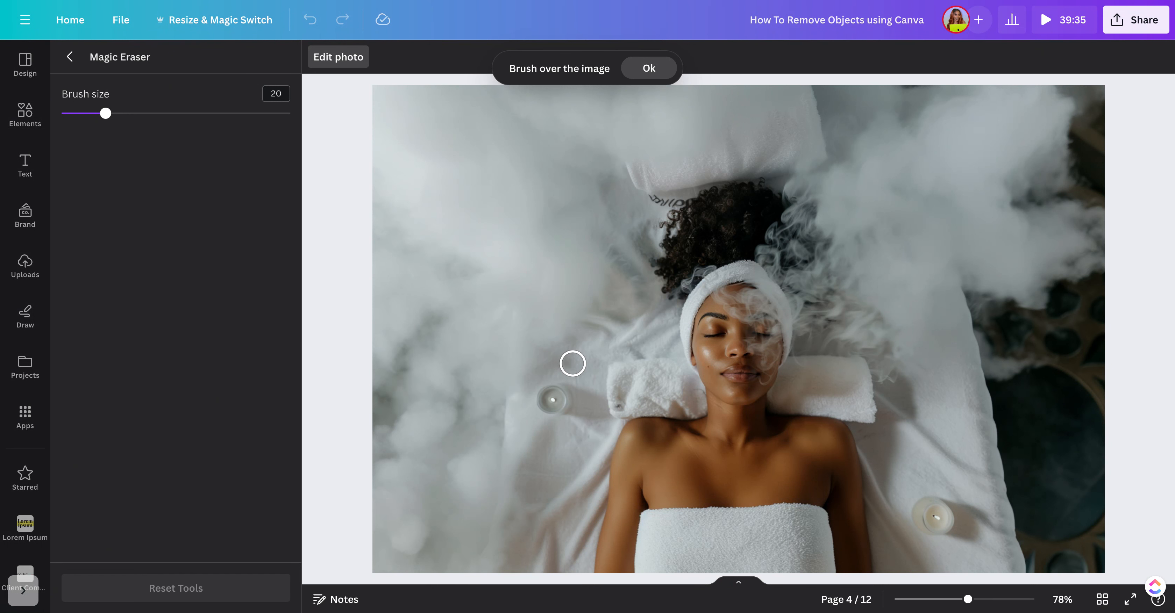
click(649, 68)
- Erase both candles from the photo, using brush size 39 for the one beside the rolled towel and 75 for the one near the sheet's lower edge
drag(106, 114, 149, 113)
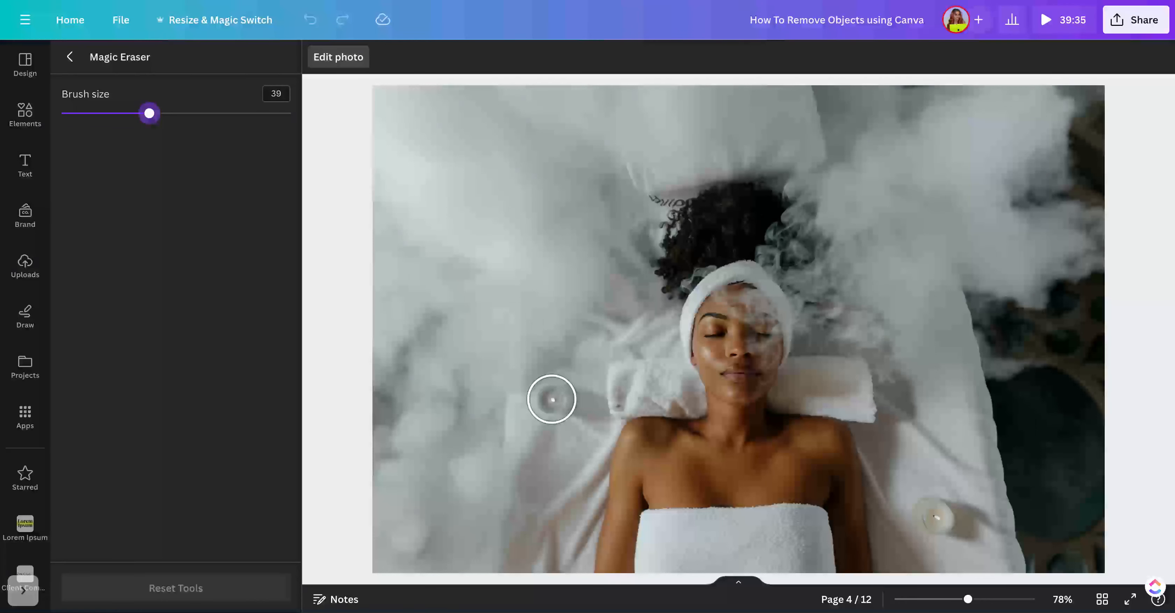
click(551, 399)
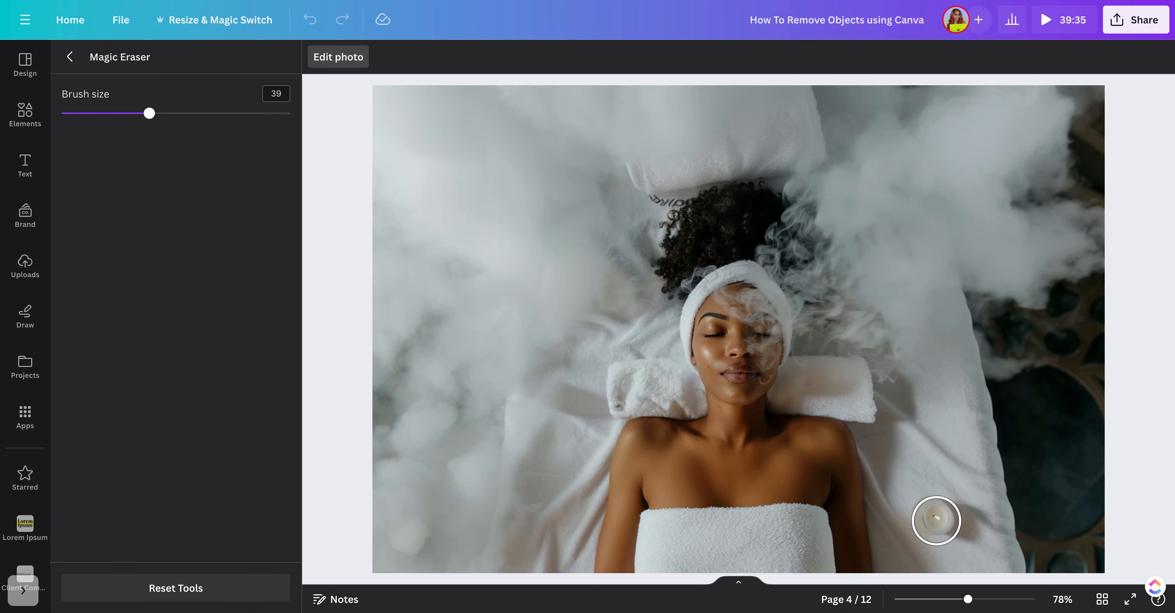
mouse_move(152, 118)
mouse_down()
mouse_move(218, 121)
mouse_move(234, 133)
mouse_up()
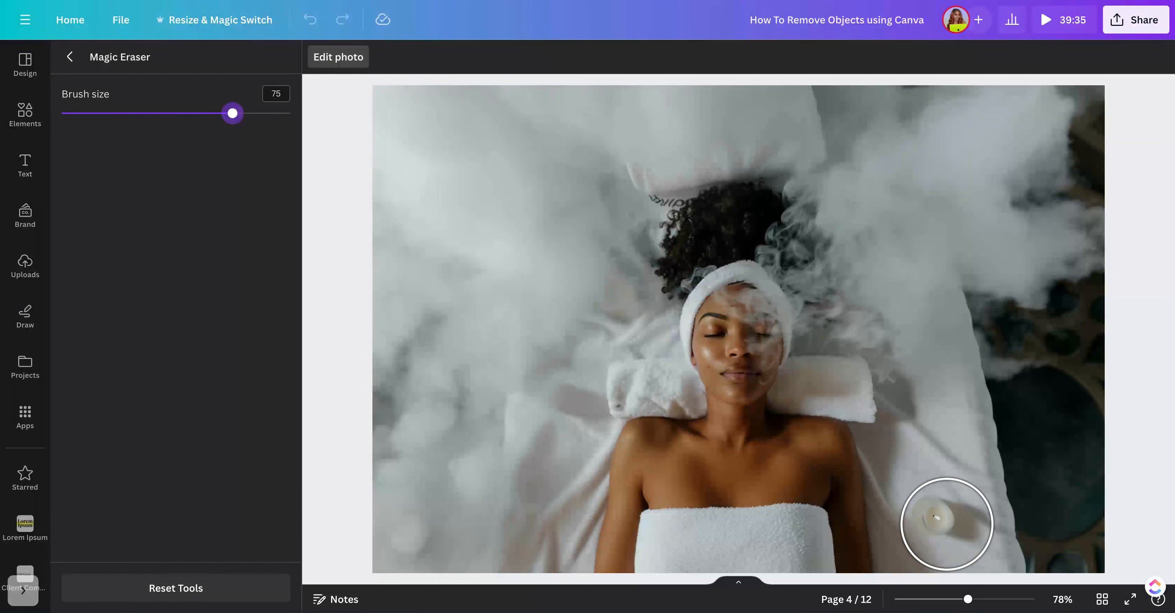
click(946, 523)
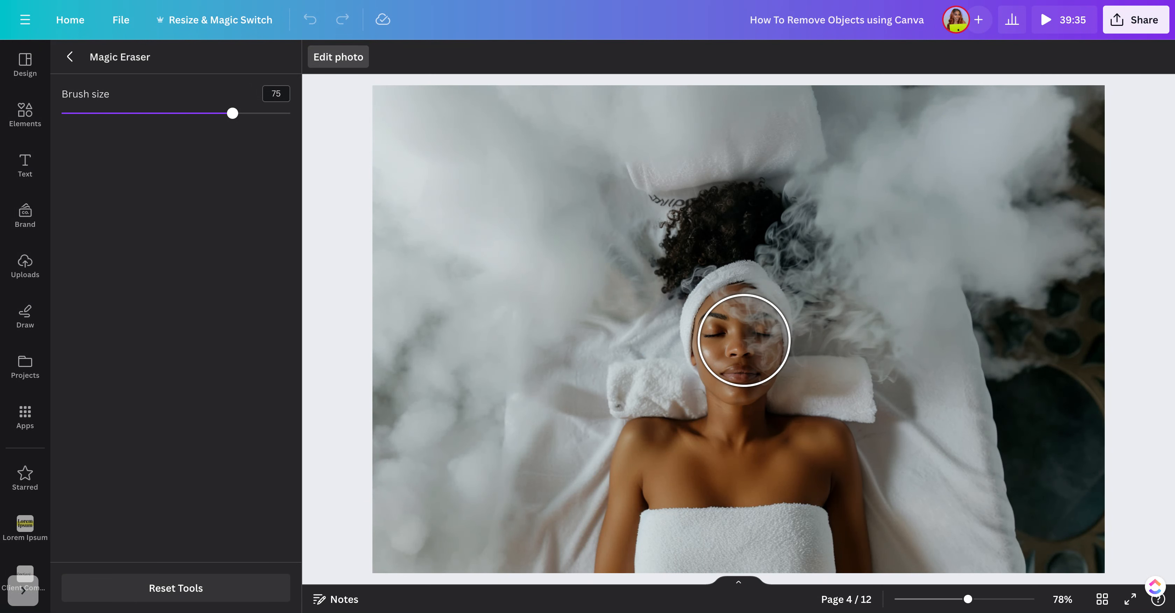
- Set the brush size to 9 and erase the dark squiggly marks between the pillow and the woman's hair
scroll(659, 203, up, 8)
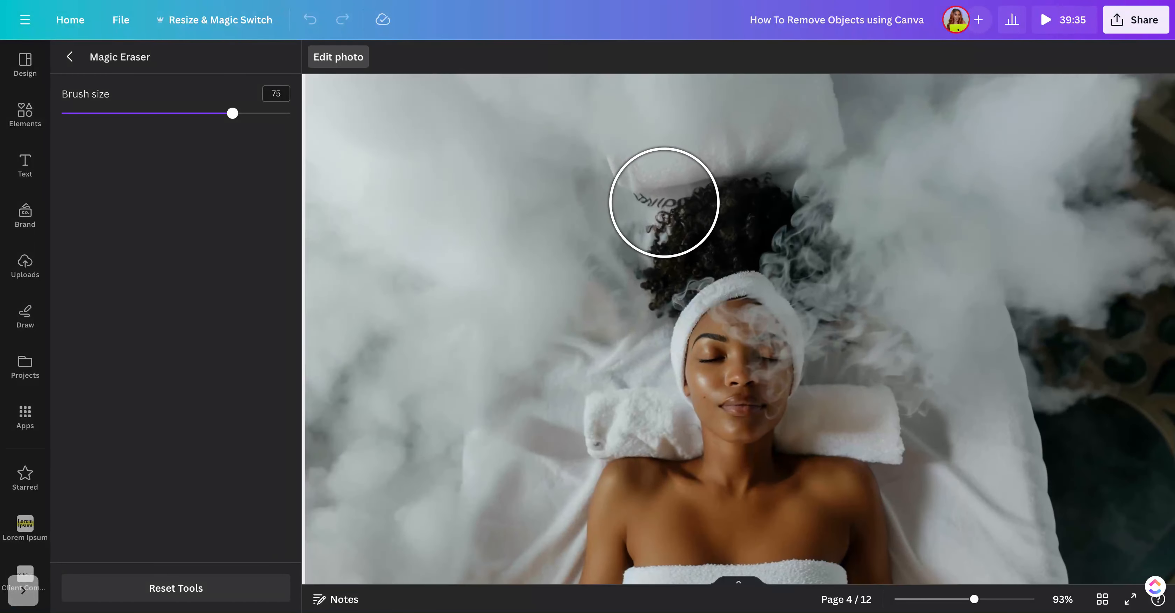
scroll(664, 202, up, 2)
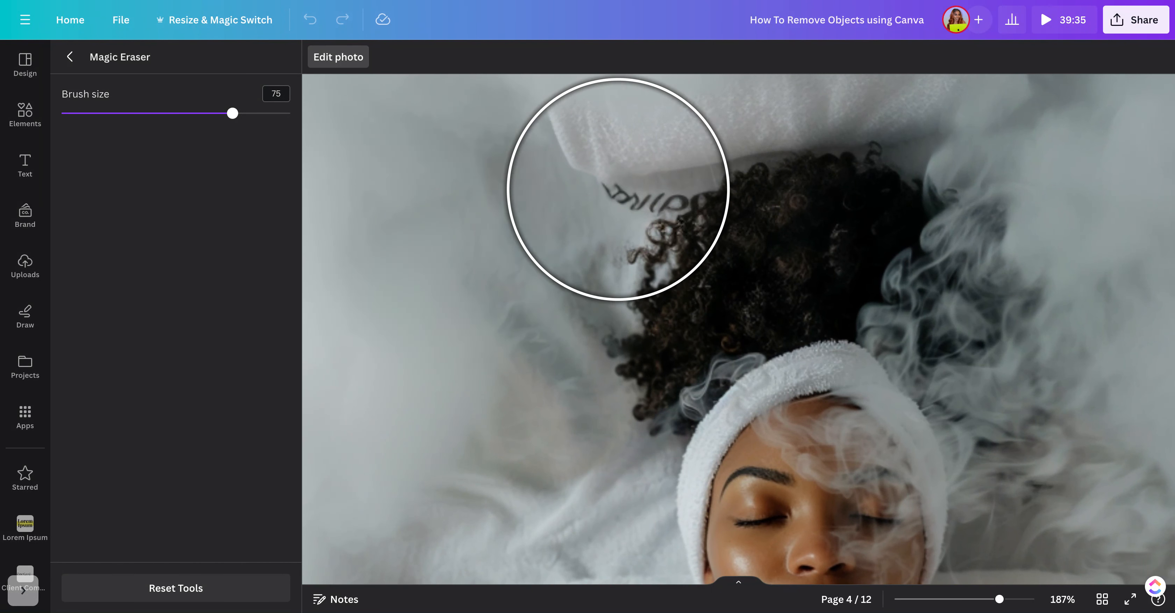
drag(232, 114, 80, 113)
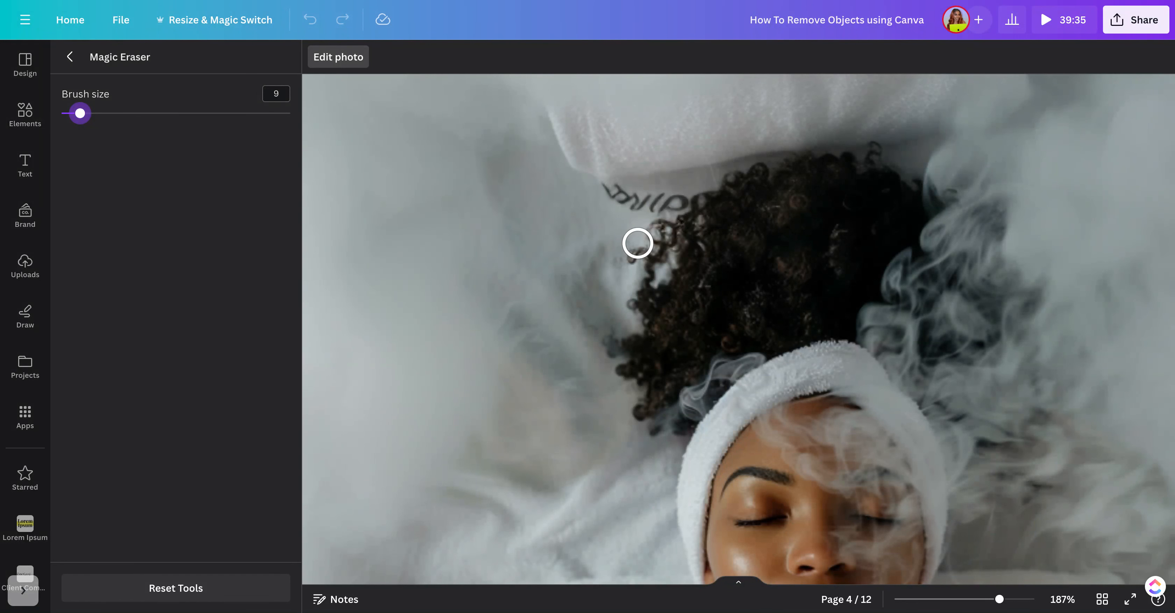
drag(608, 196, 675, 199)
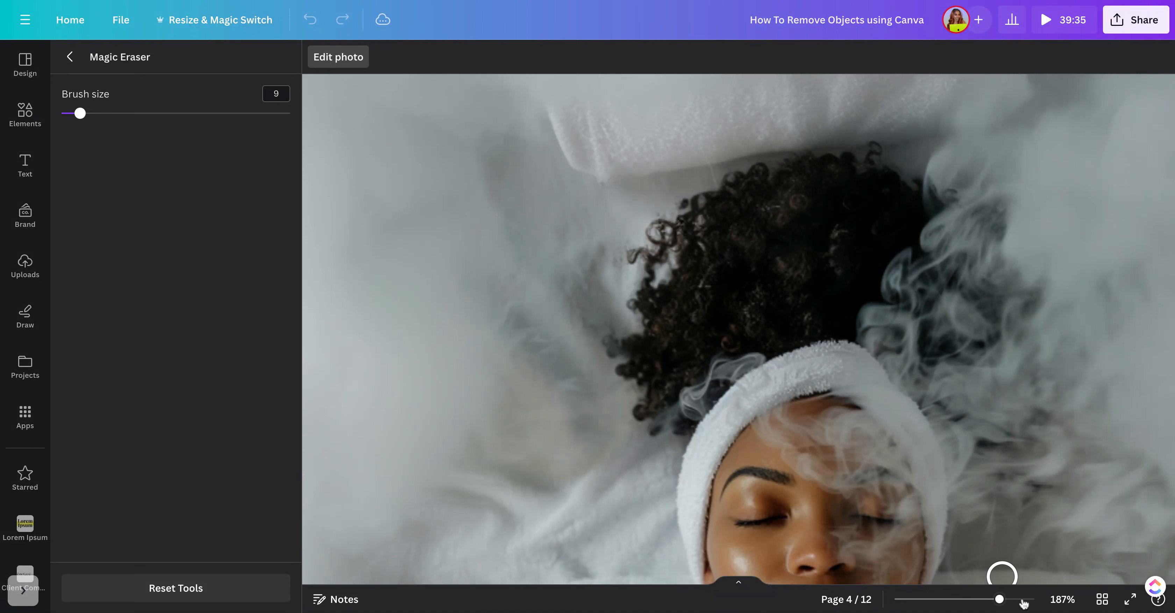
- Erase the small leftover spot at the upper-left edge of the hair and leave Magic Eraser
drag(1000, 600, 1034, 600)
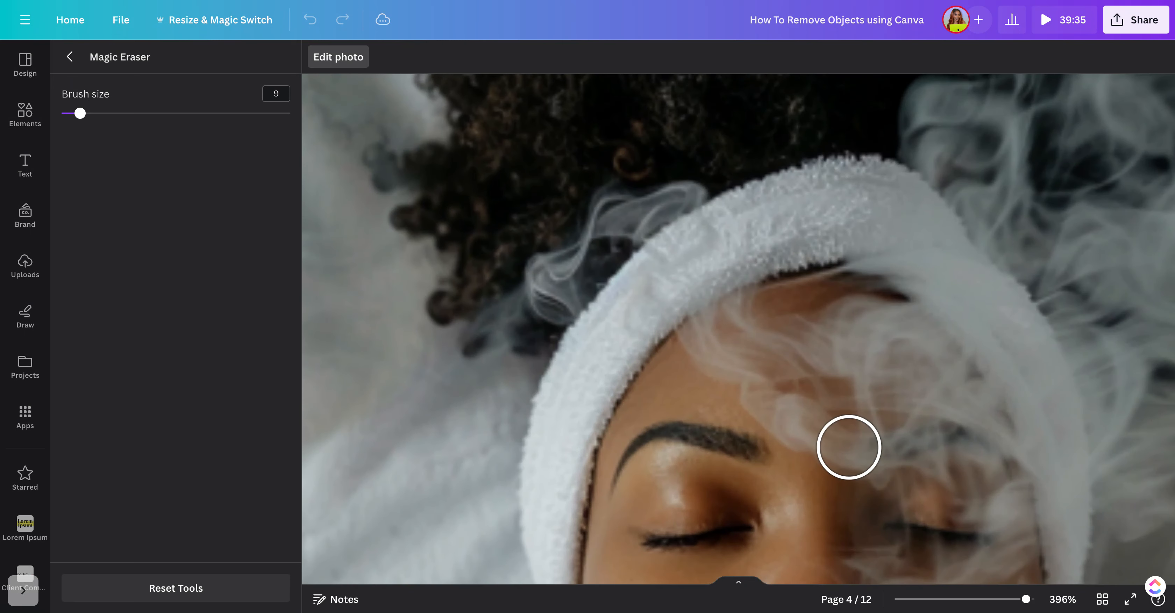
scroll(846, 447, down, 5)
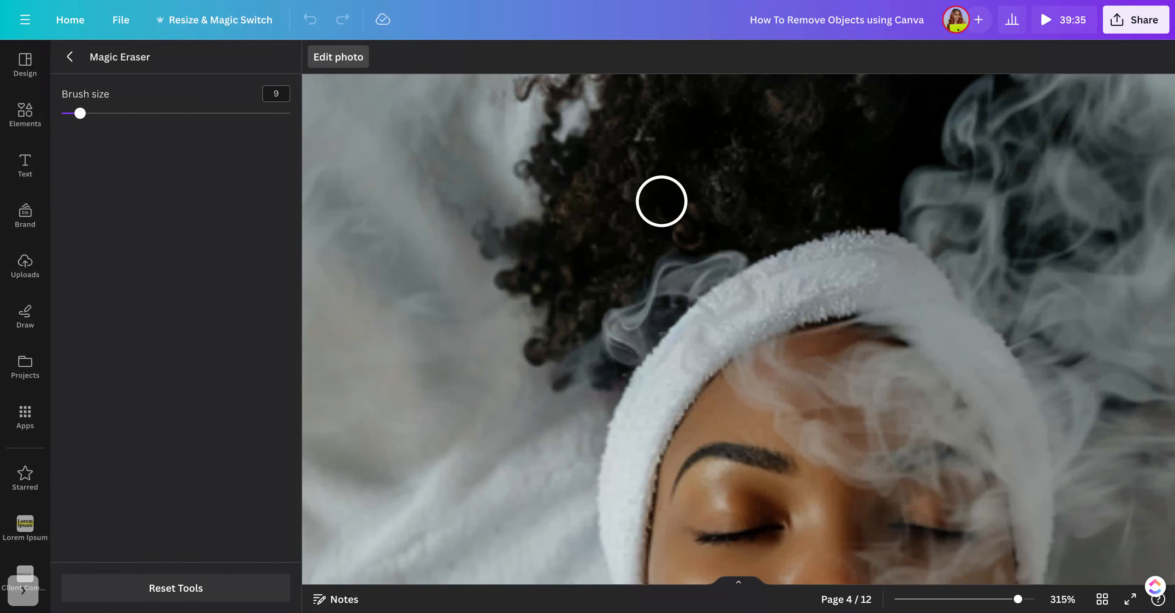
scroll(662, 201, down, 3)
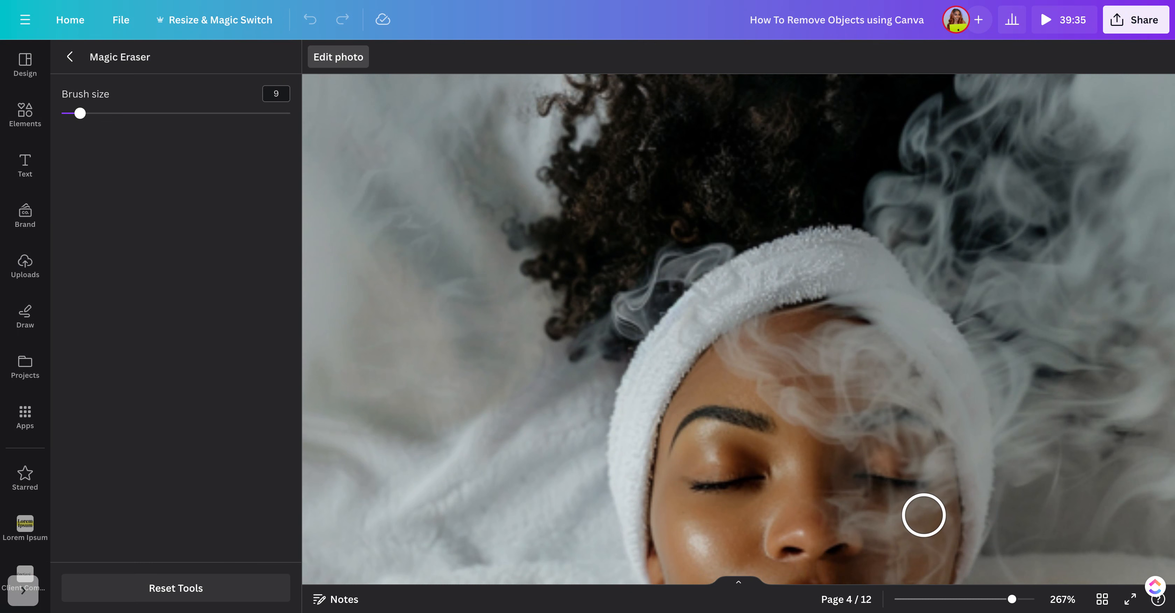
scroll(923, 512, up, 1)
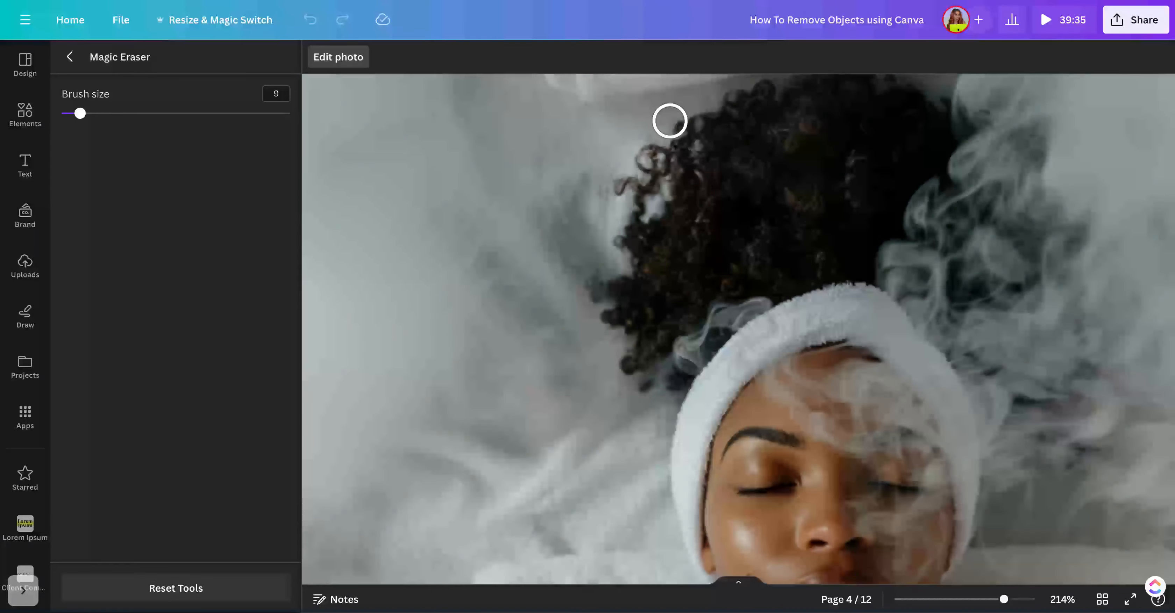
click(669, 121)
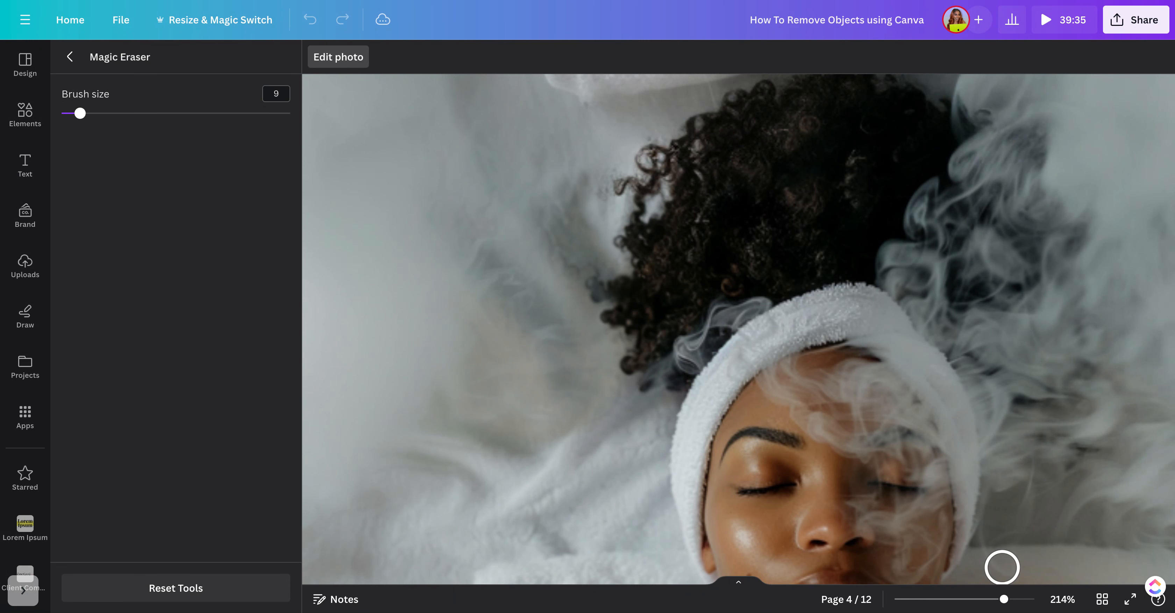
drag(1004, 599, 963, 599)
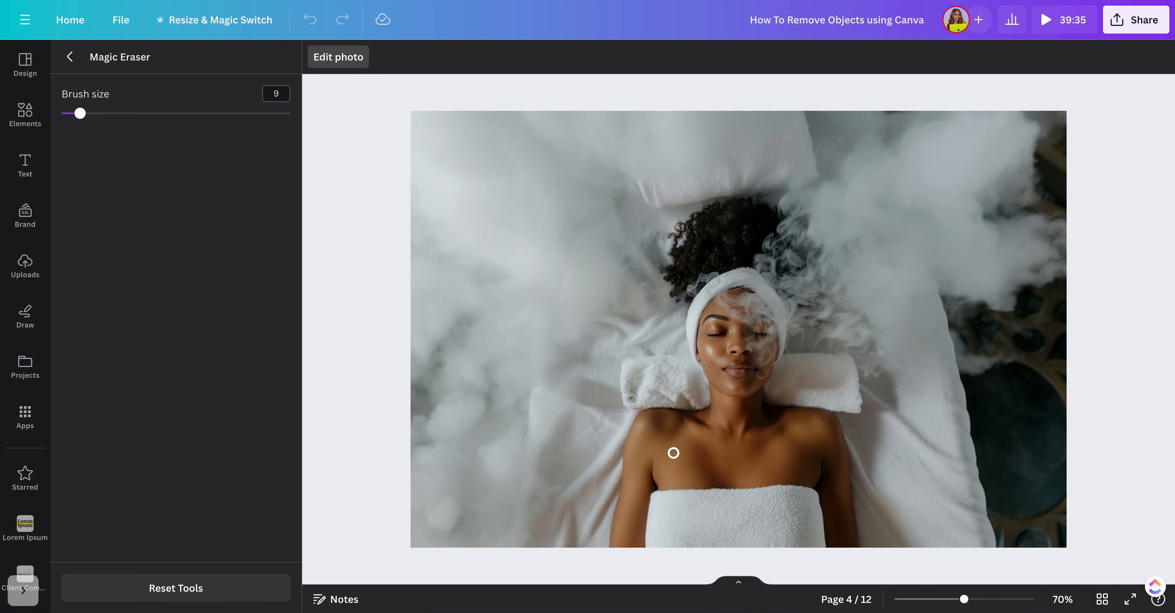
click(69, 56)
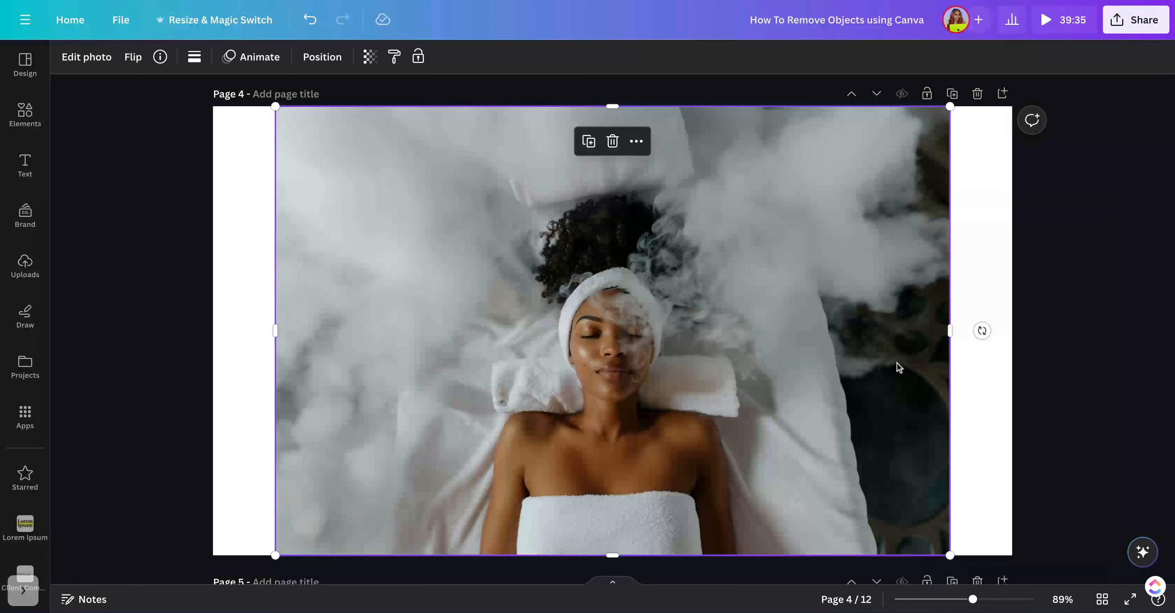
- Replace the page 4 background with the edited photo and deselect it
right_click(897, 428)
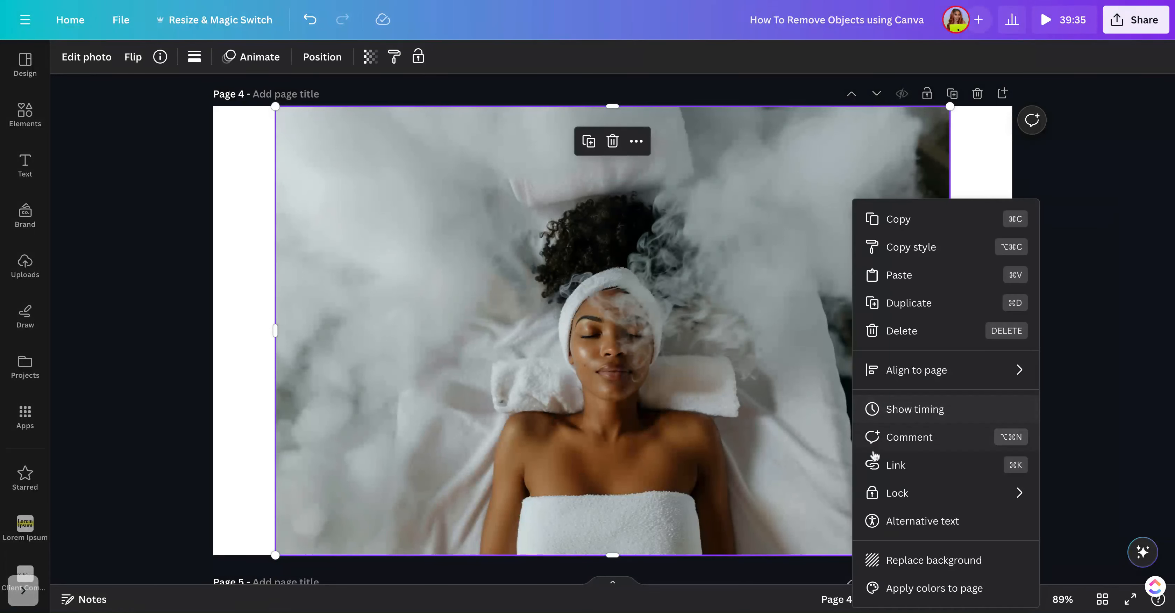
click(918, 560)
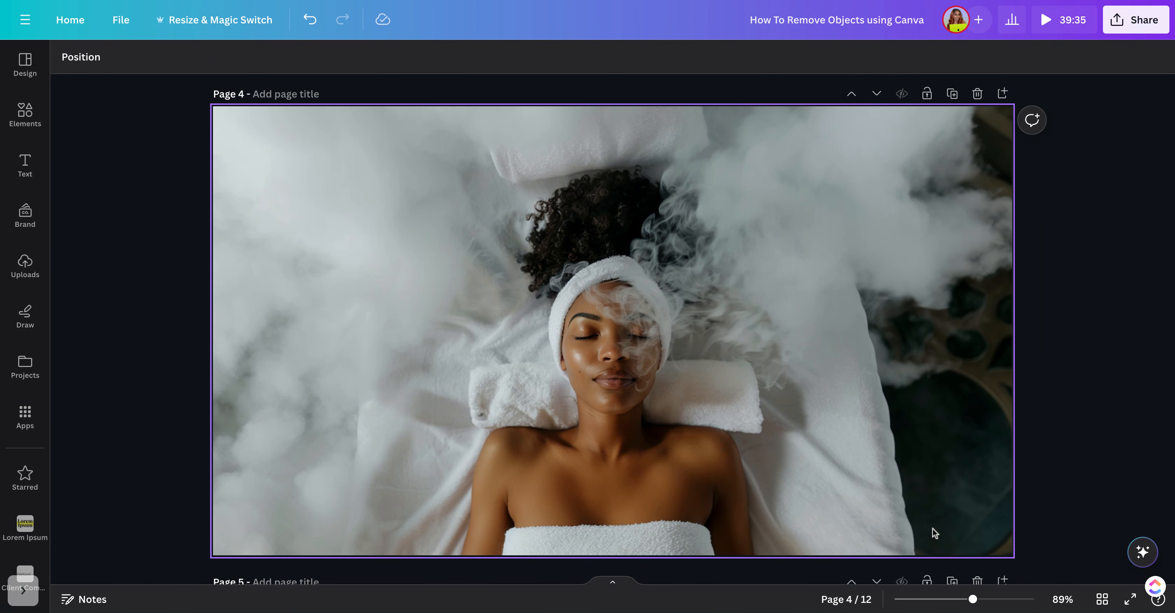
scroll(877, 437, up, 1)
click(874, 431)
click(1073, 292)
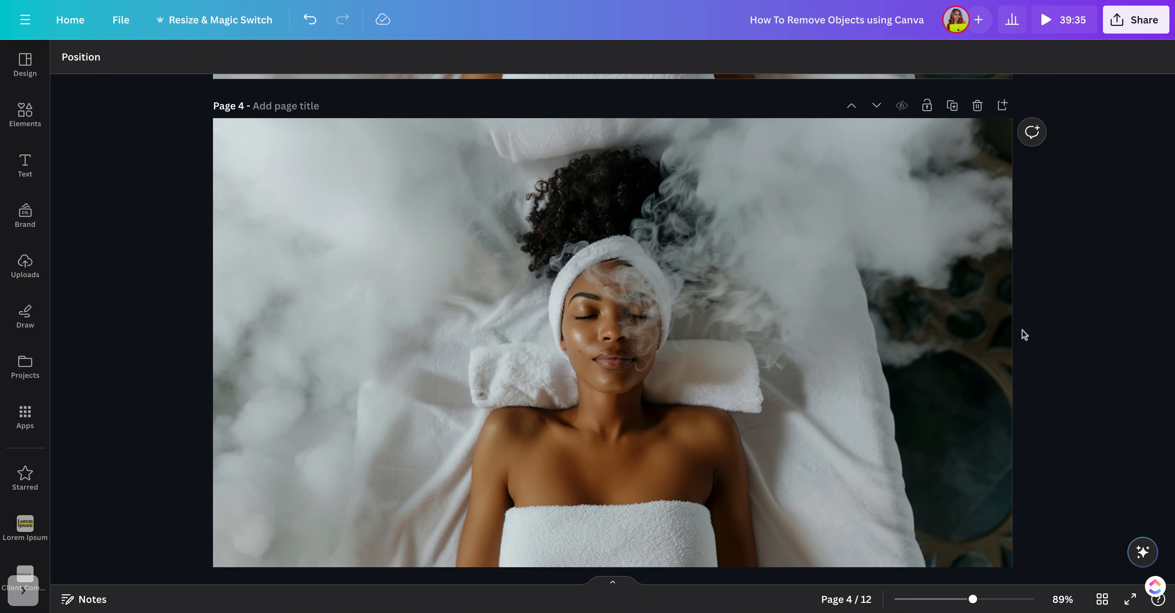
- Compare the edited photo on page 4 with the one on page 3
scroll(1025, 336, up, 10)
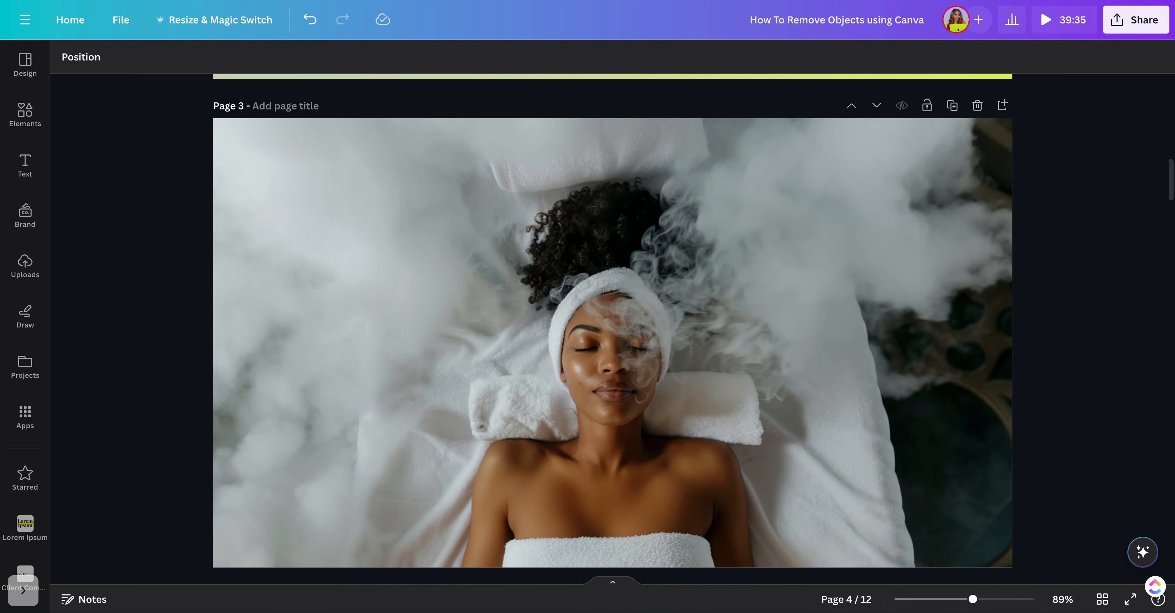
scroll(1025, 335, down, 10)
scroll(612, 329, up, 8)
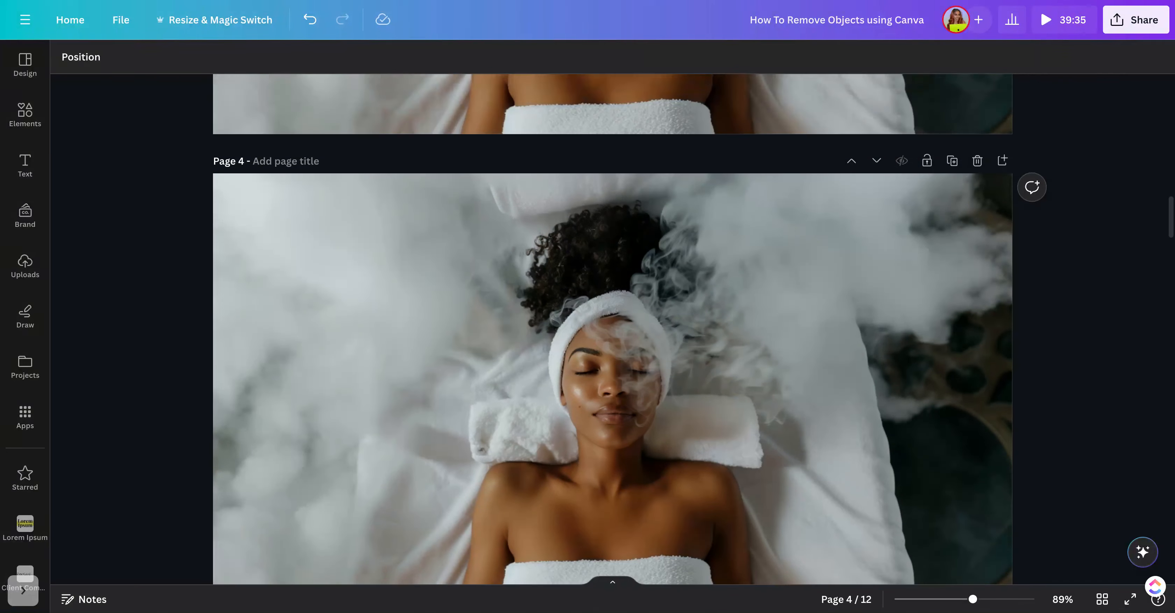
scroll(592, 250, up, 1)
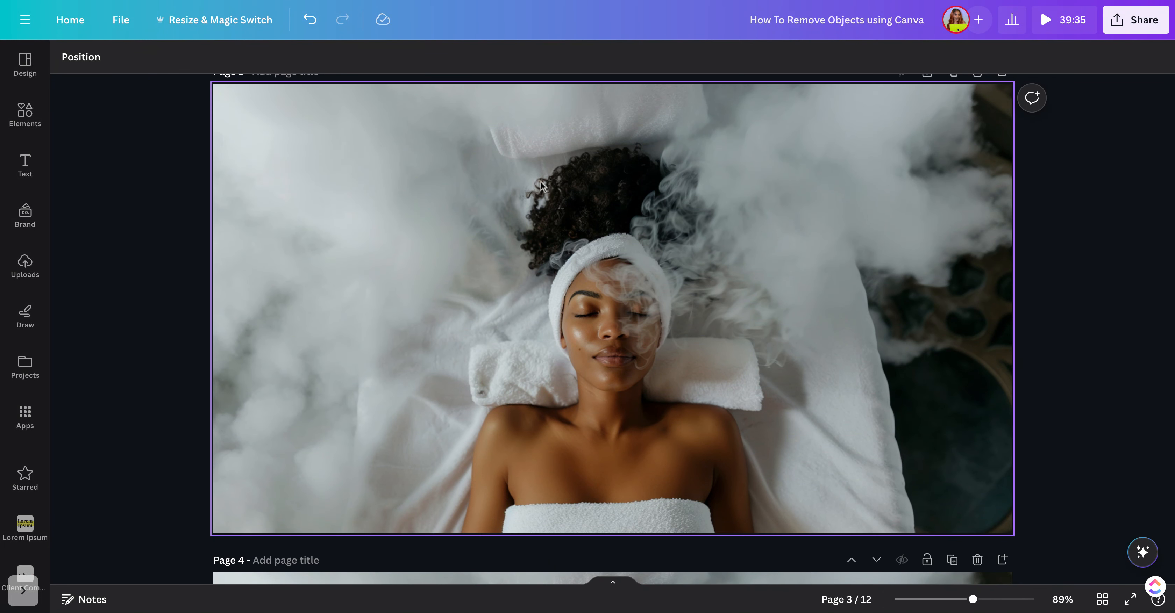